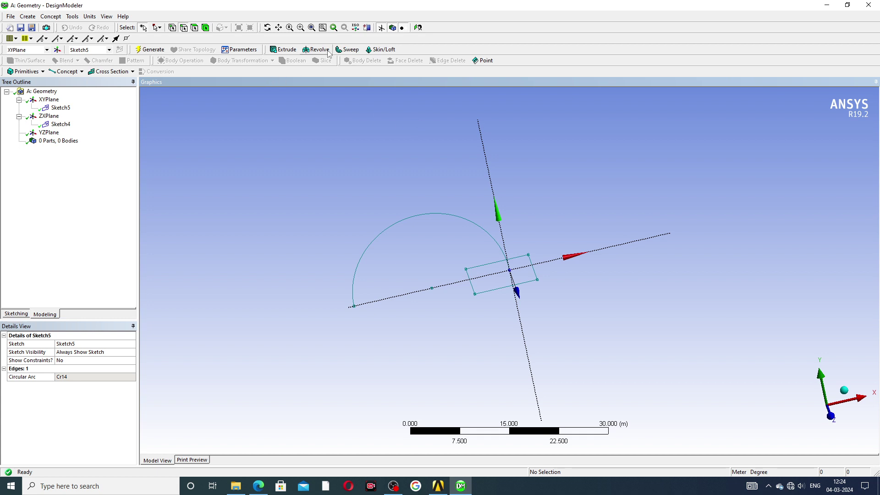
- Sweep Sketch4 along Sketch5 with Path Tangent alignment and a twist pitch as a thin body
left_click(352, 50)
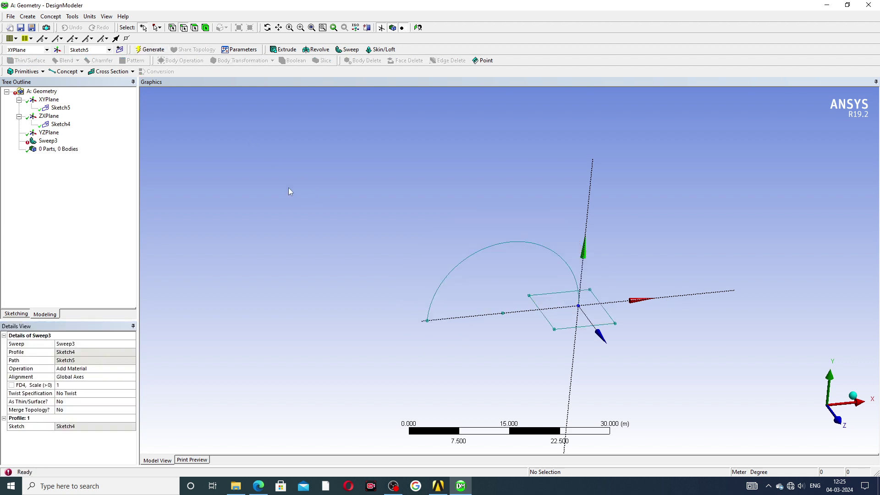
left_click(88, 377)
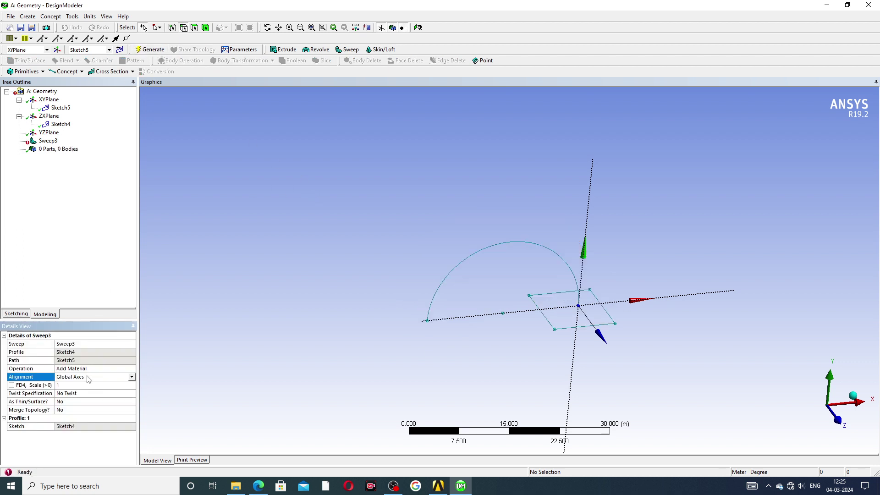
left_click(131, 378)
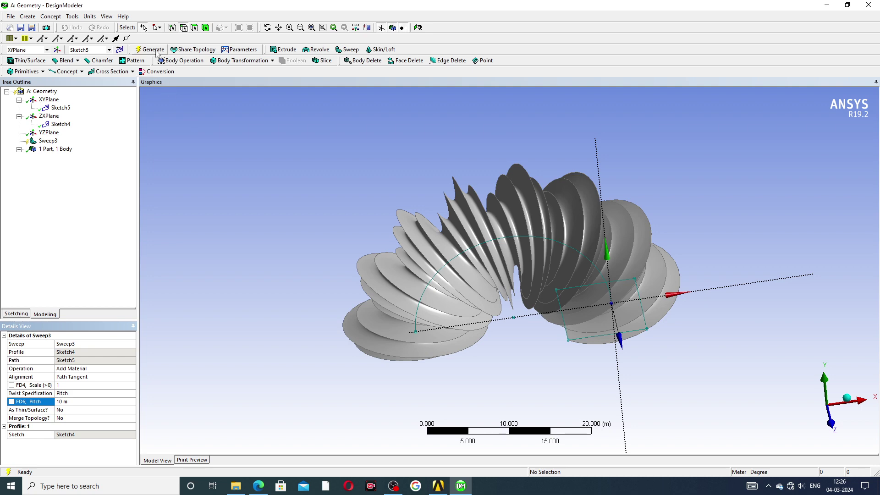
left_click(154, 50)
mouse_move(407, 267)
middle_mouse_down()
mouse_move(397, 228)
mouse_move(361, 290)
mouse_move(441, 220)
mouse_move(422, 304)
middle_mouse_up()
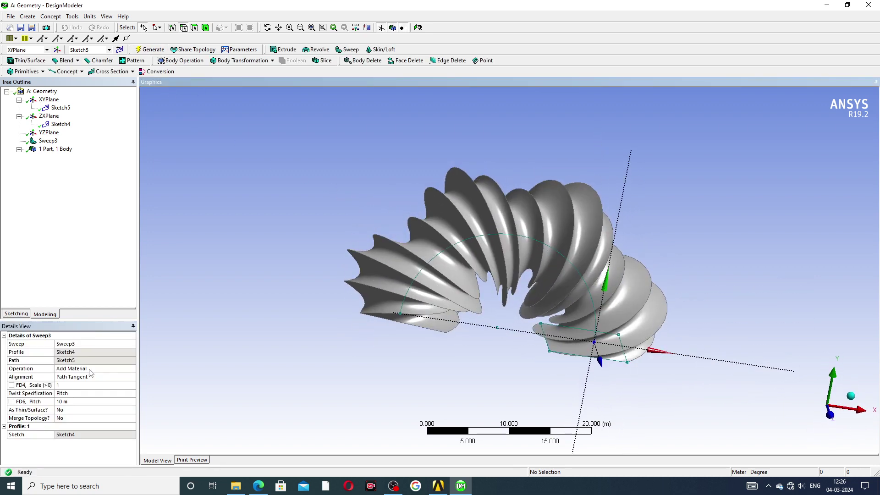
left_click(76, 402)
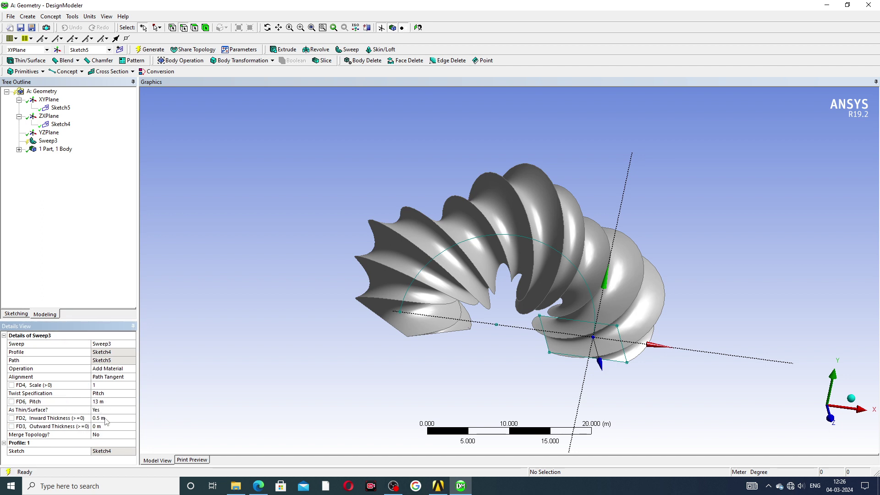
- Set 0.5 m inward thickness, then orbit and zoom to inspect the hollow twisted tube
left_click(105, 418)
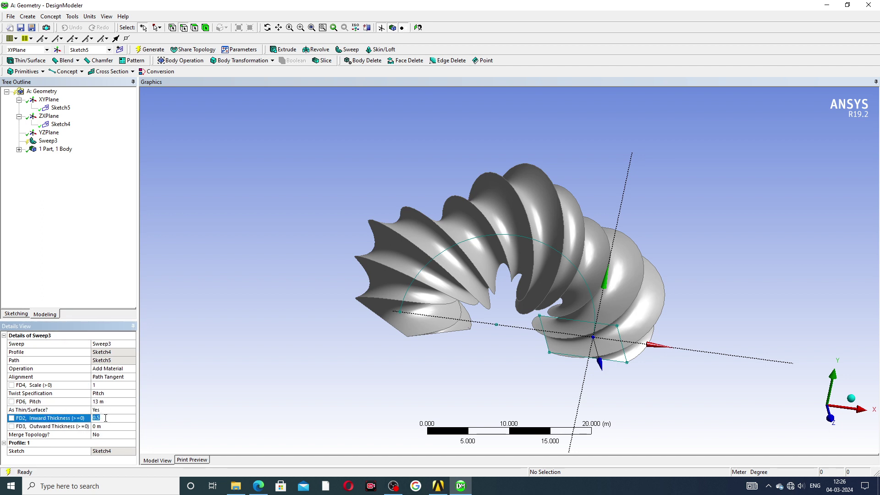
type(".5")
key("Return")
mouse_move(521, 213)
middle_mouse_down()
mouse_move(583, 268)
mouse_move(523, 319)
middle_mouse_up()
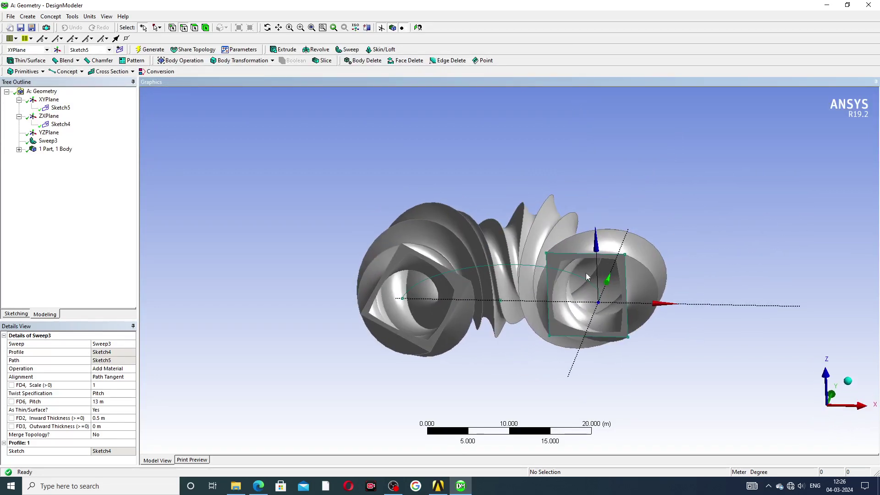
mouse_move(439, 309)
middle_mouse_down()
mouse_move(485, 221)
mouse_move(531, 216)
mouse_move(562, 258)
middle_mouse_up()
middle_click_drag(554, 330, 535, 340)
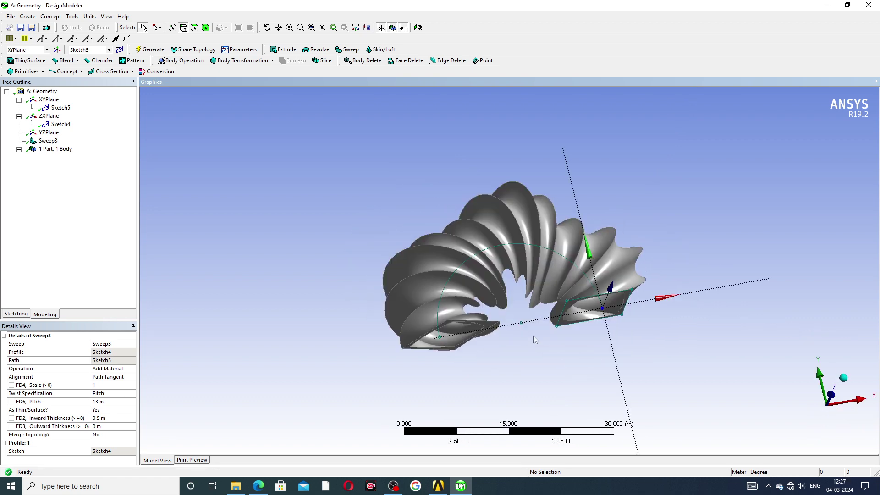
middle_click_drag(552, 270, 152, 395)
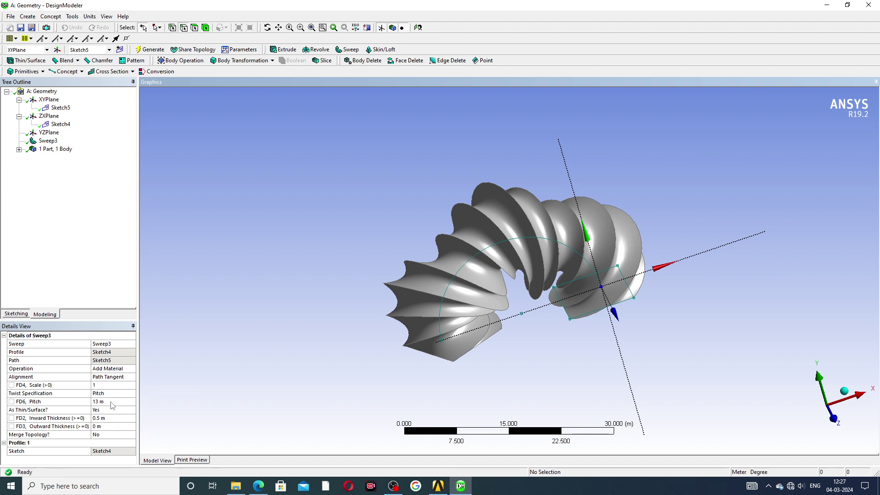
- Turn off As Thin/Surface and set the sweep's twist to No Twist
left_click(110, 411)
left_click(132, 410)
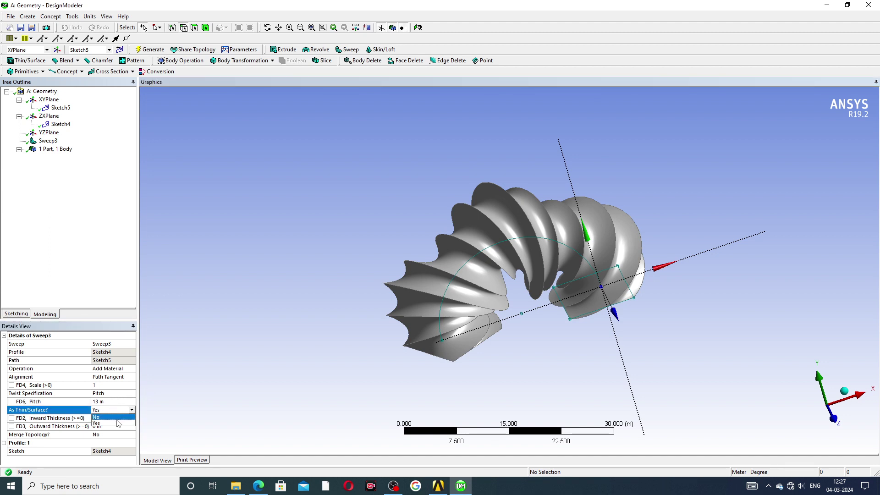
left_click(107, 425)
left_click(84, 394)
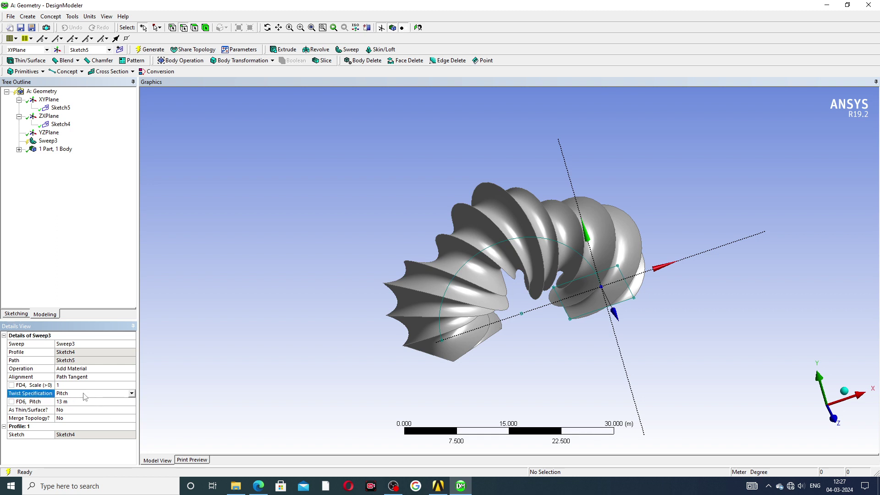
left_click(131, 394)
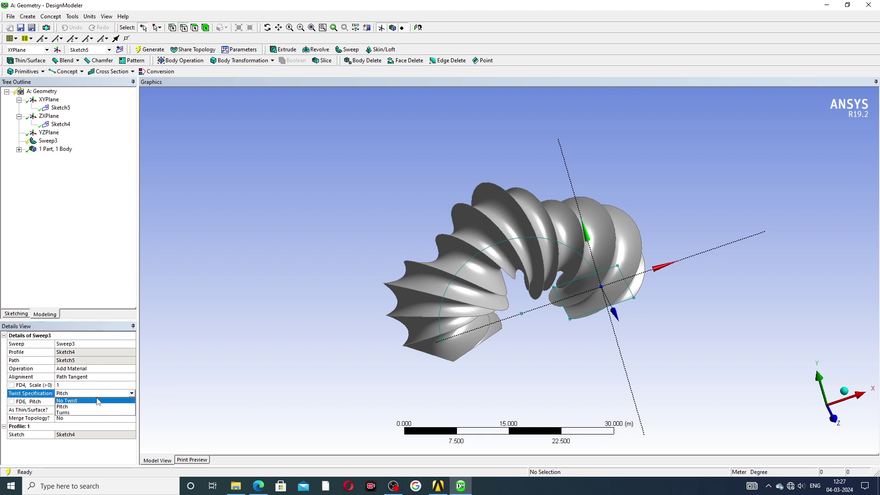
left_click(98, 401)
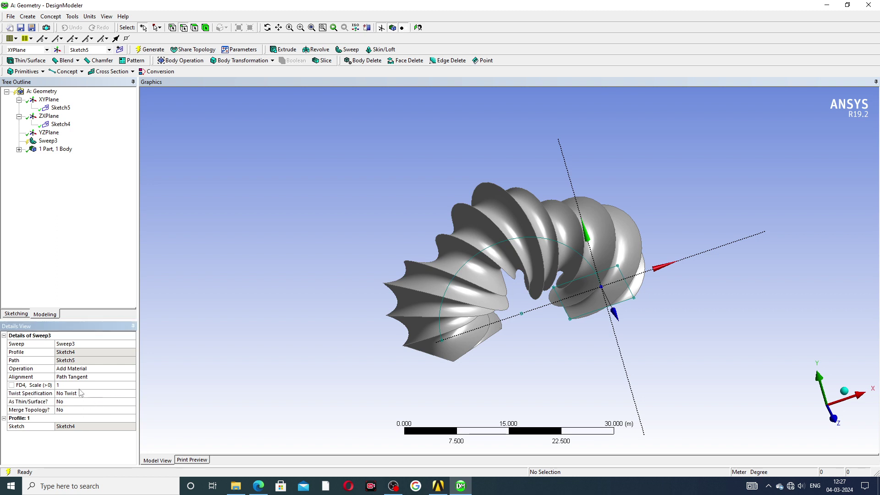
- Twist the sweep by 2 turns, regenerate, and orbit to view the square ends
left_click(85, 395)
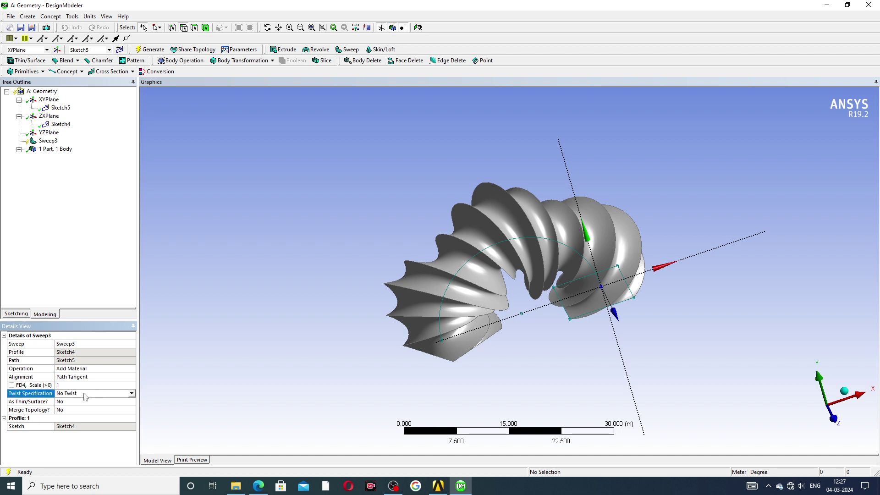
left_click(131, 394)
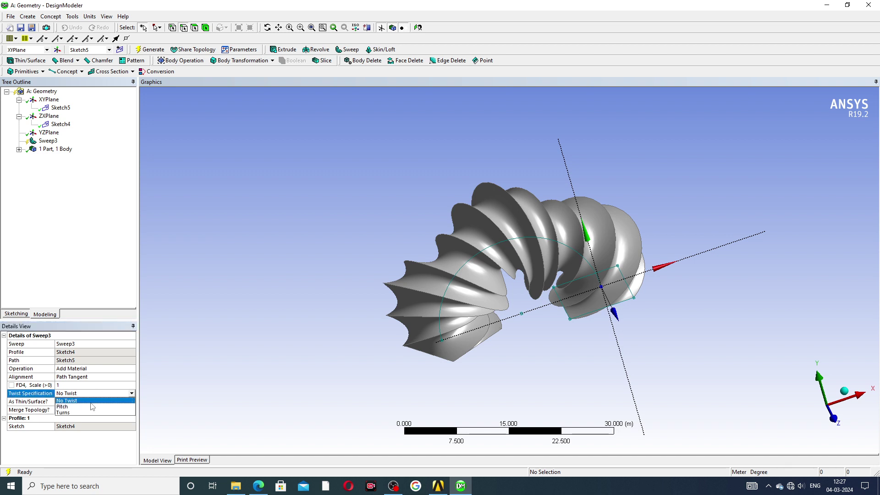
left_click(84, 414)
left_click(80, 402)
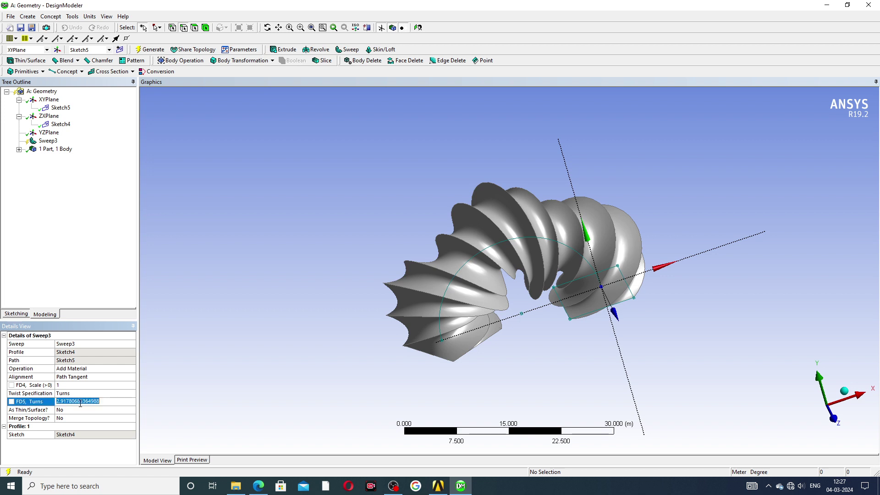
type("2")
left_click(151, 50)
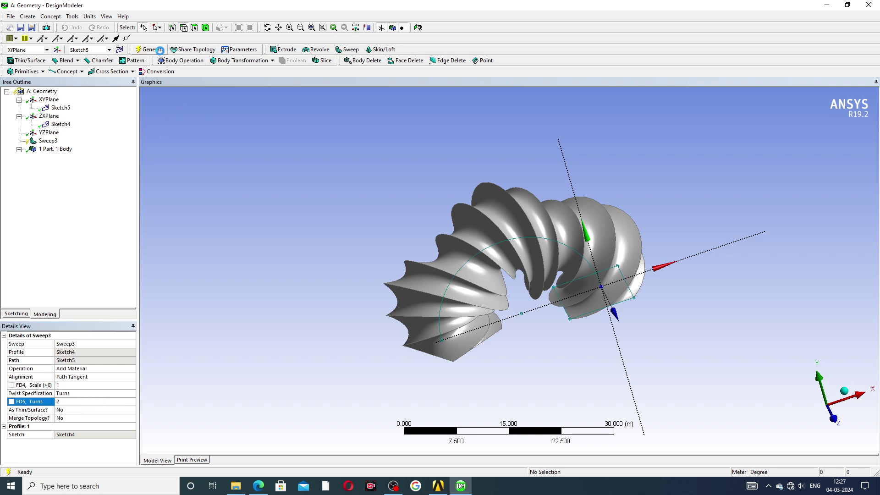
middle_click_drag(285, 152, 550, 300)
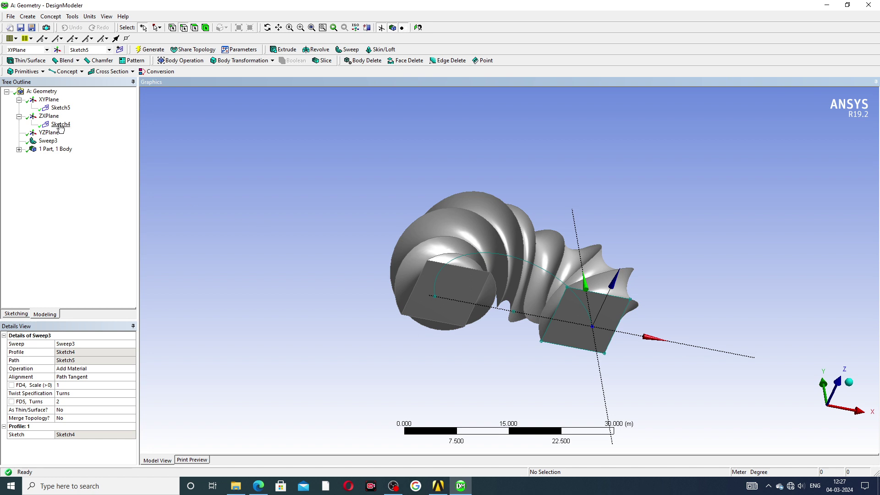
- Look at Sketch4's plane, orbit to an oblique view, and enter sketching mode
left_click(60, 124)
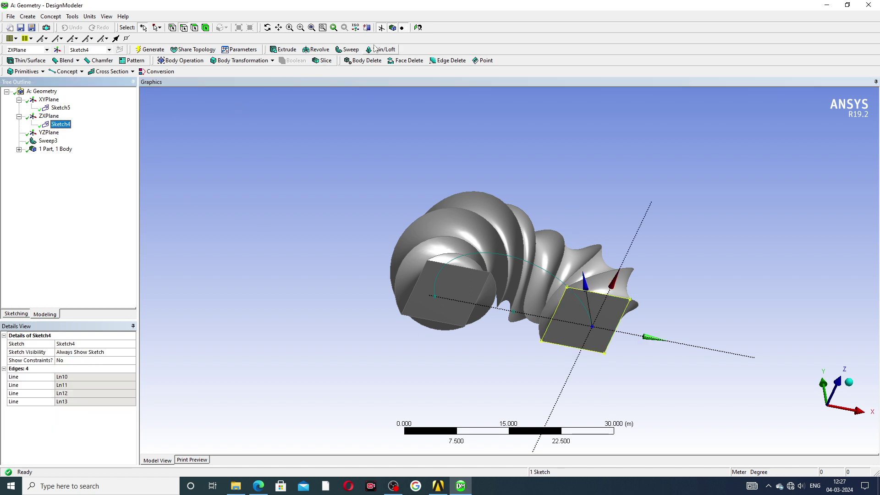
left_click(418, 27)
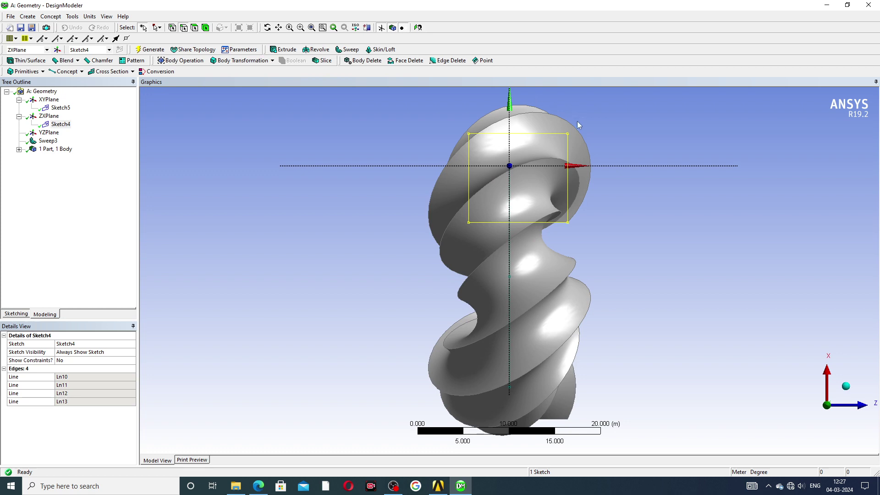
mouse_move(578, 125)
middle_mouse_down()
mouse_move(524, 178)
mouse_move(393, 154)
middle_mouse_up()
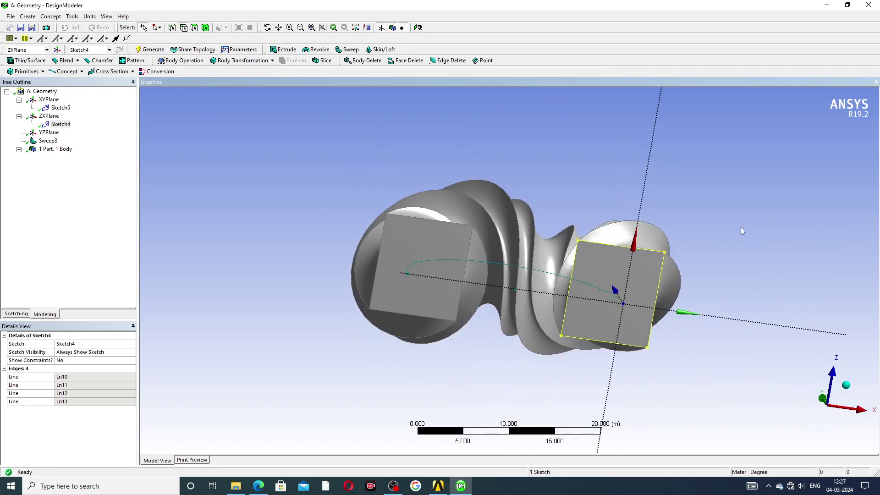
left_click(742, 231)
scroll(611, 323, "down", 1)
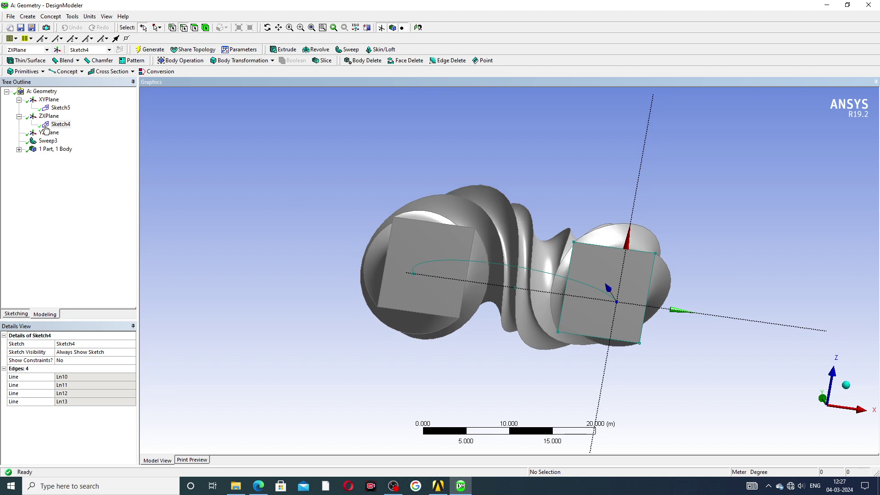
left_click(16, 314)
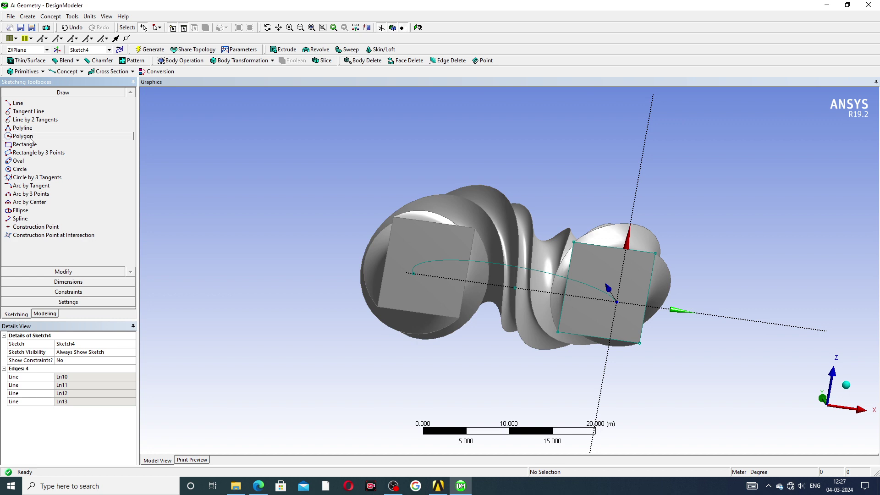
- Draw a six-sided polygon centred on the sketch origin inside the square profile
left_click(29, 137)
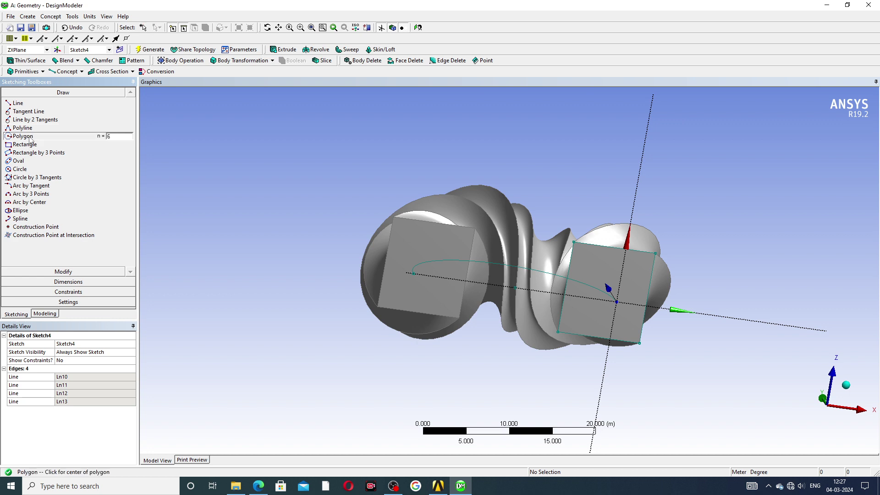
left_click(618, 302)
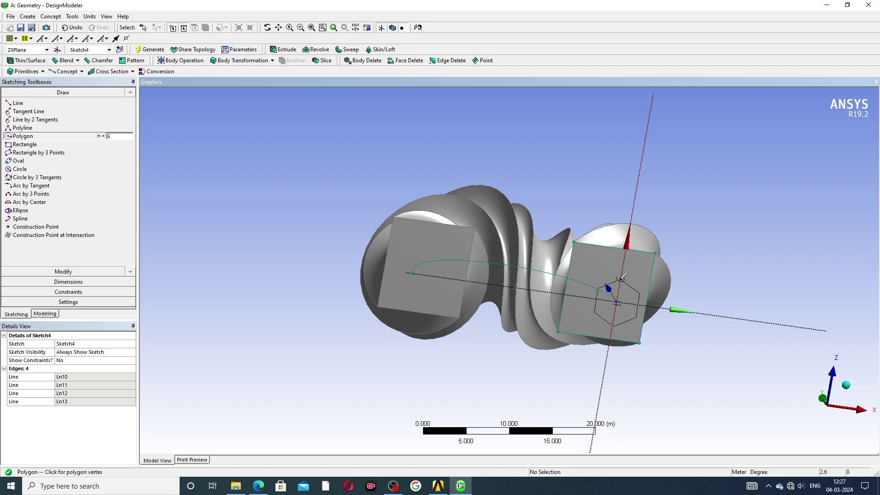
key("Escape")
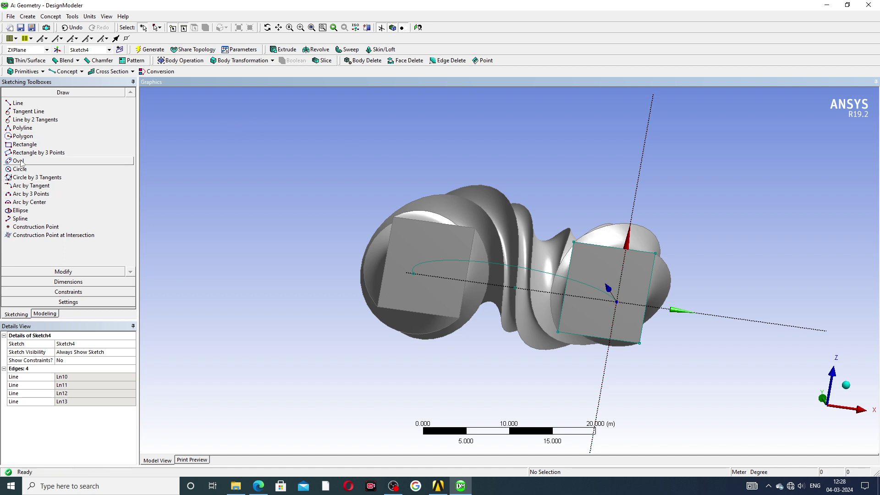
left_click(22, 136)
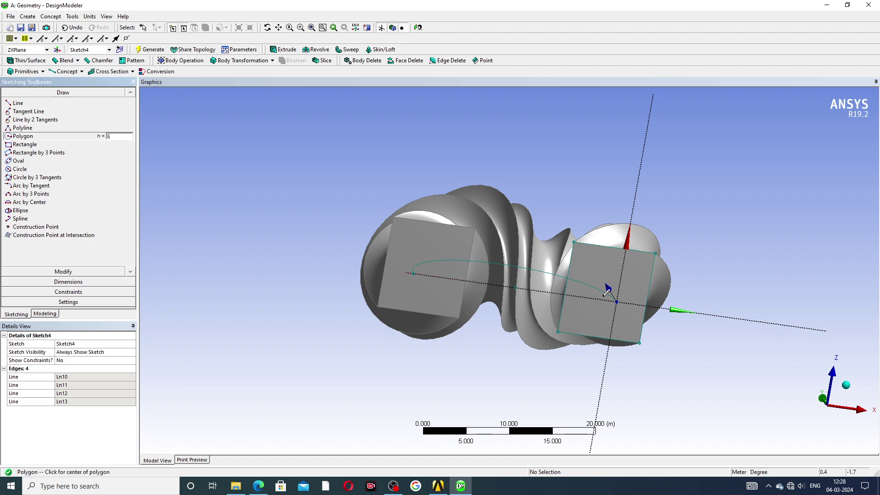
left_click(612, 301)
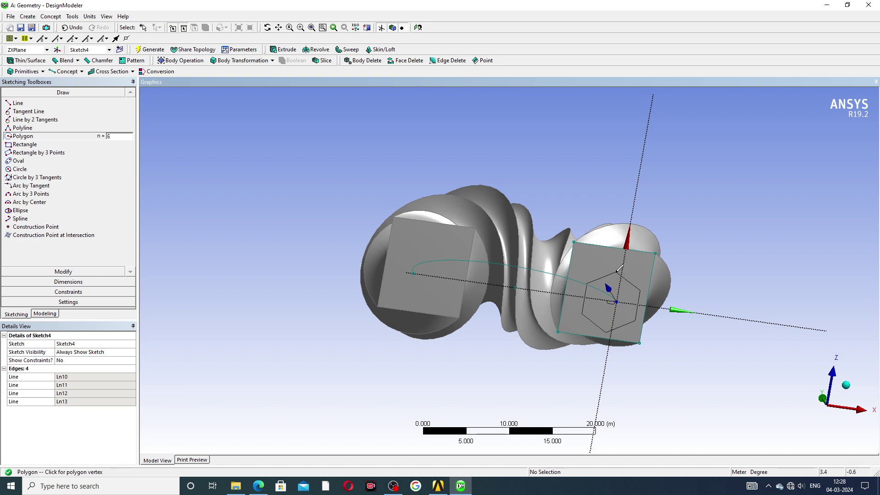
left_click(619, 269)
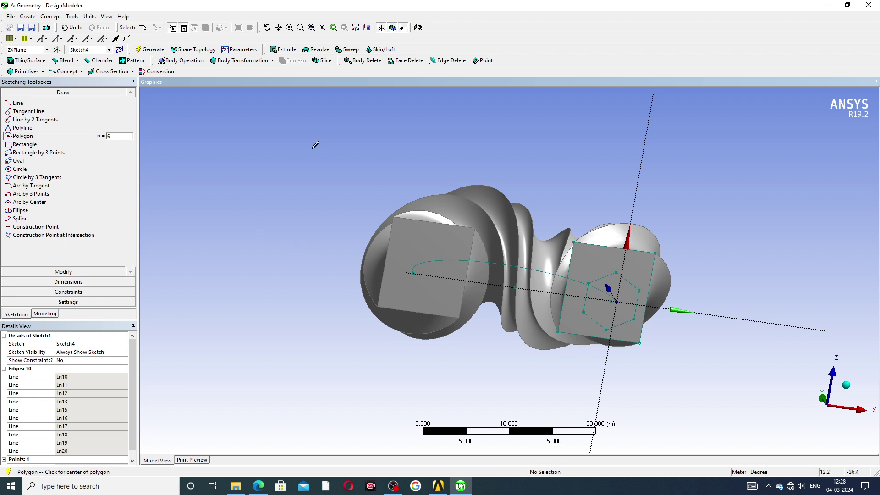
left_click(62, 271)
left_click(18, 137)
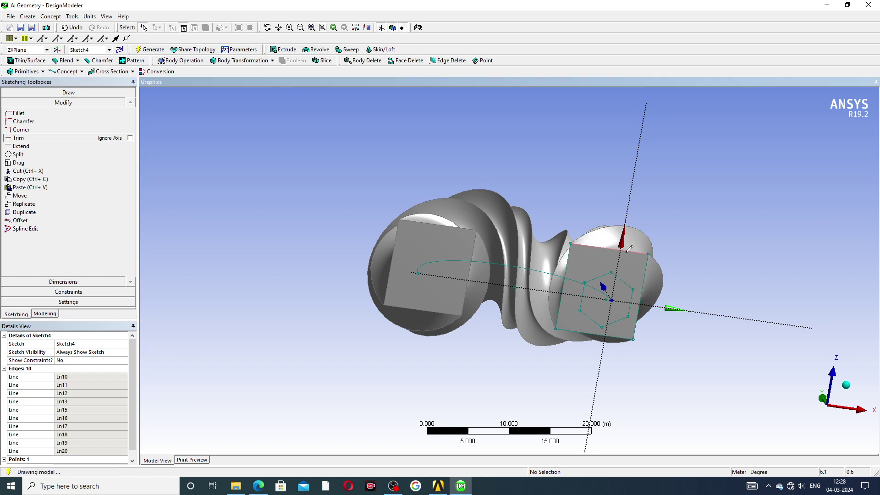
- Trim the square's top, right, bottom and left edges, leaving the hexagon, and regenerate the sweep
left_click(620, 245)
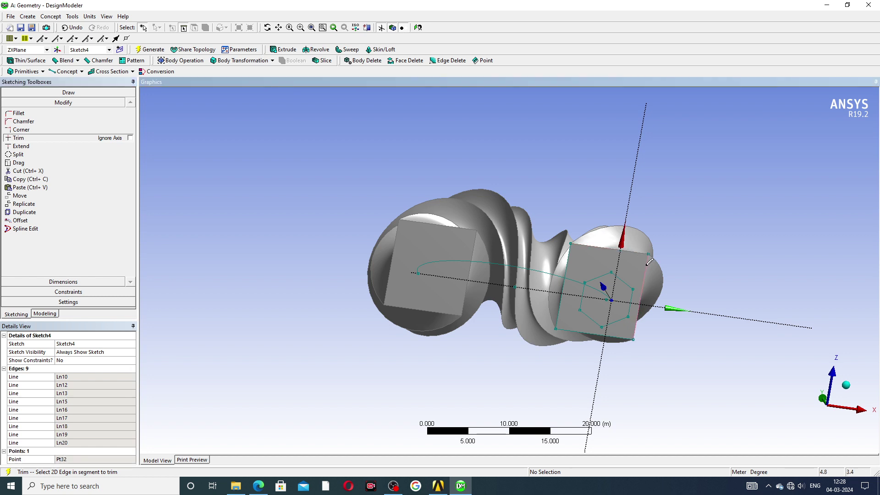
left_click(638, 322)
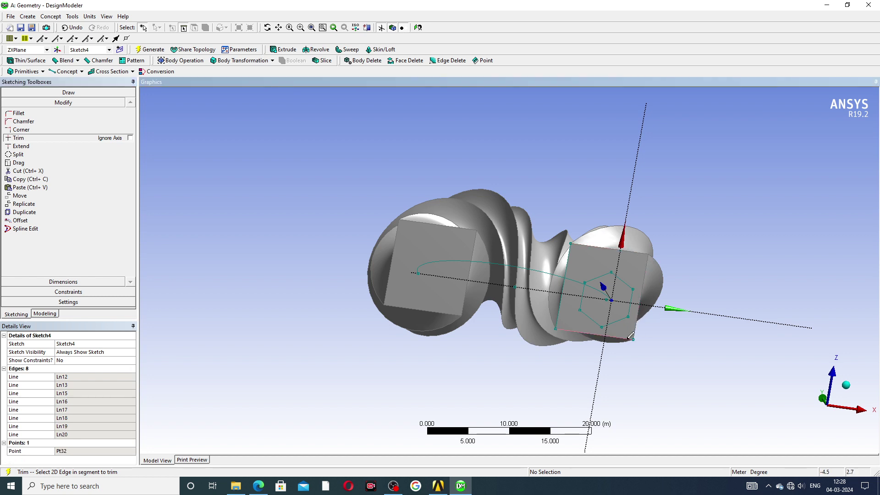
left_click(631, 336)
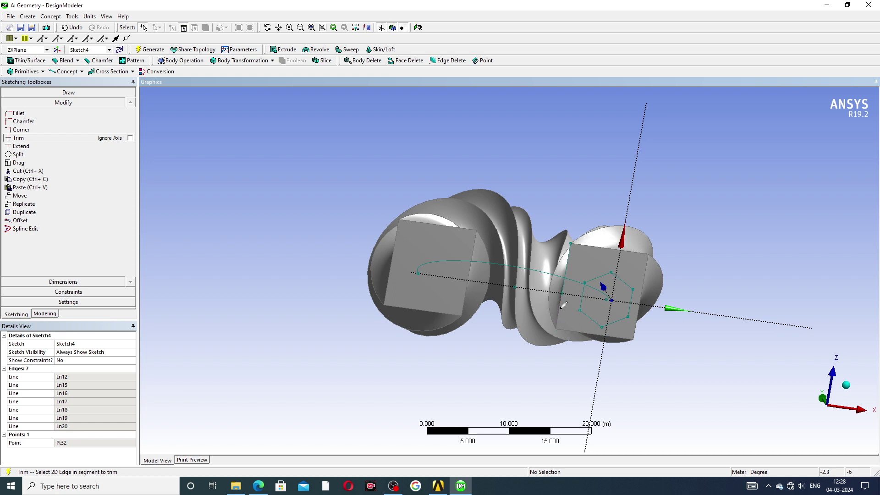
left_click(569, 260)
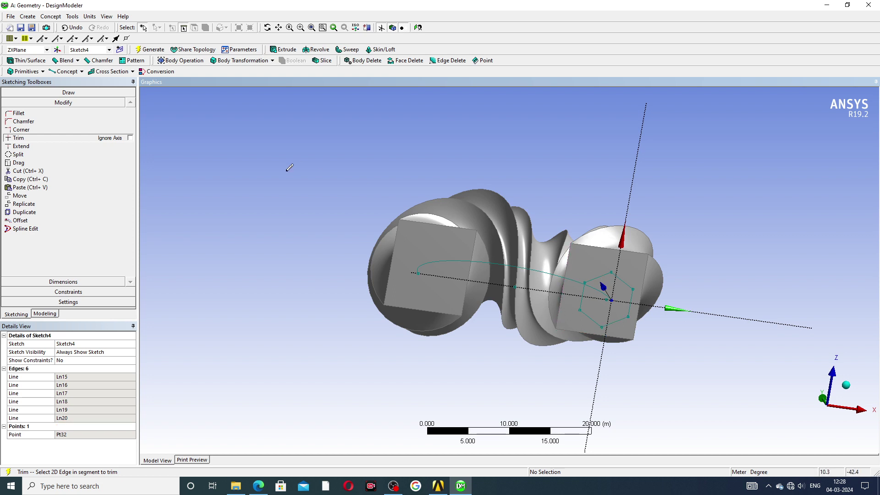
left_click(150, 50)
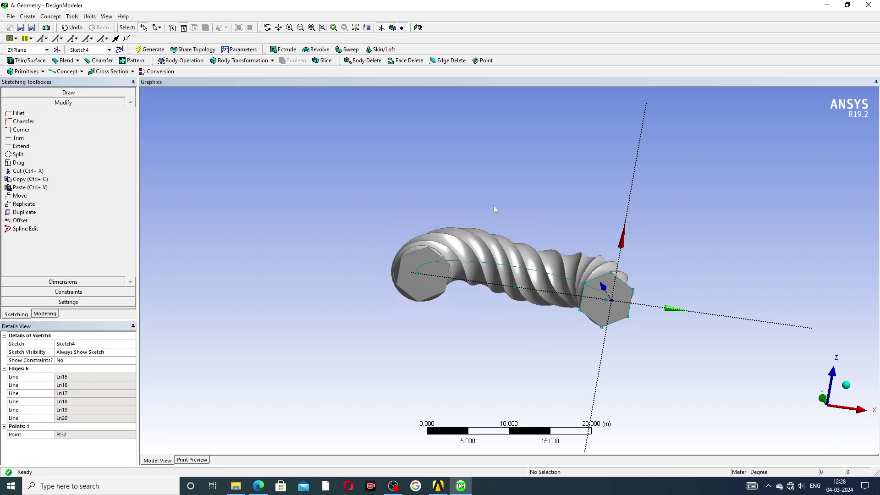
- Orbit, look at the sketch plane, and zoom in to see the hexagonal body arching
mouse_move(494, 205)
middle_mouse_down()
mouse_move(506, 307)
mouse_move(530, 338)
mouse_move(530, 363)
mouse_move(544, 216)
mouse_move(538, 331)
mouse_move(560, 311)
mouse_move(555, 268)
mouse_move(532, 229)
middle_mouse_up()
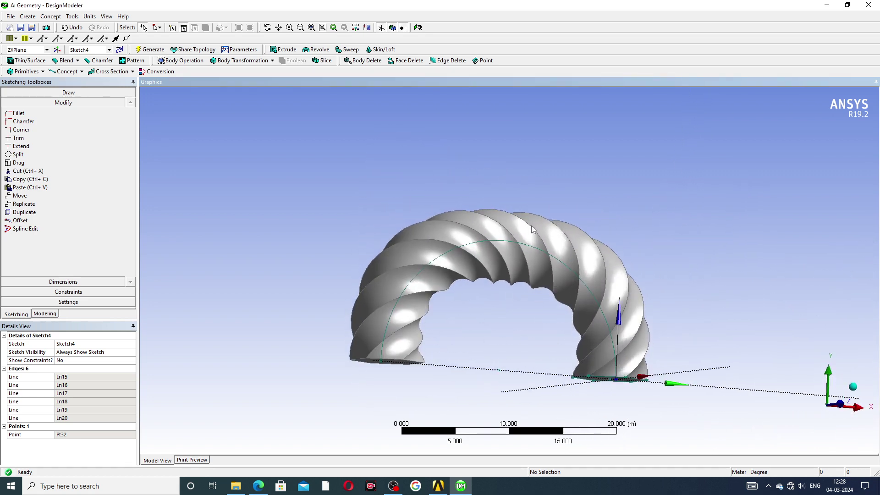
left_click(418, 28)
mouse_move(592, 235)
middle_mouse_down()
mouse_move(746, 191)
mouse_move(639, 261)
mouse_move(728, 150)
mouse_move(670, 210)
mouse_move(452, 189)
mouse_move(522, 287)
mouse_move(523, 204)
mouse_move(538, 269)
mouse_move(595, 390)
mouse_move(581, 379)
middle_mouse_up()
scroll(596, 382, "up", 2)
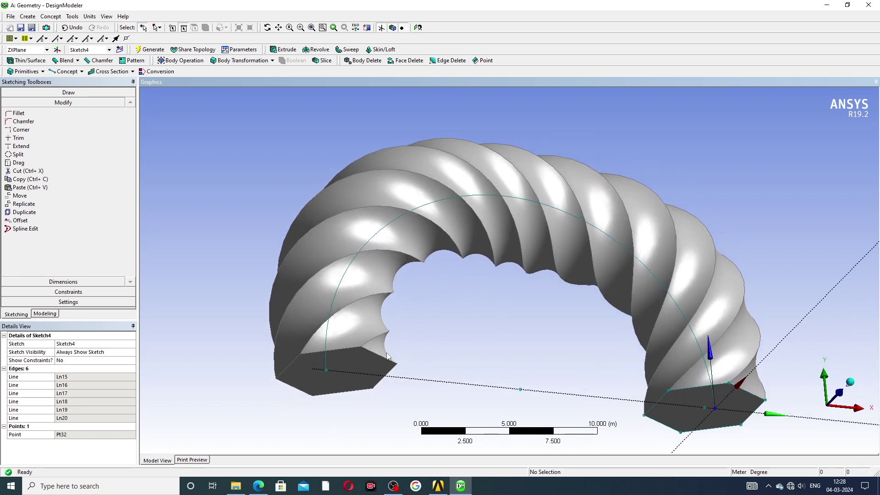